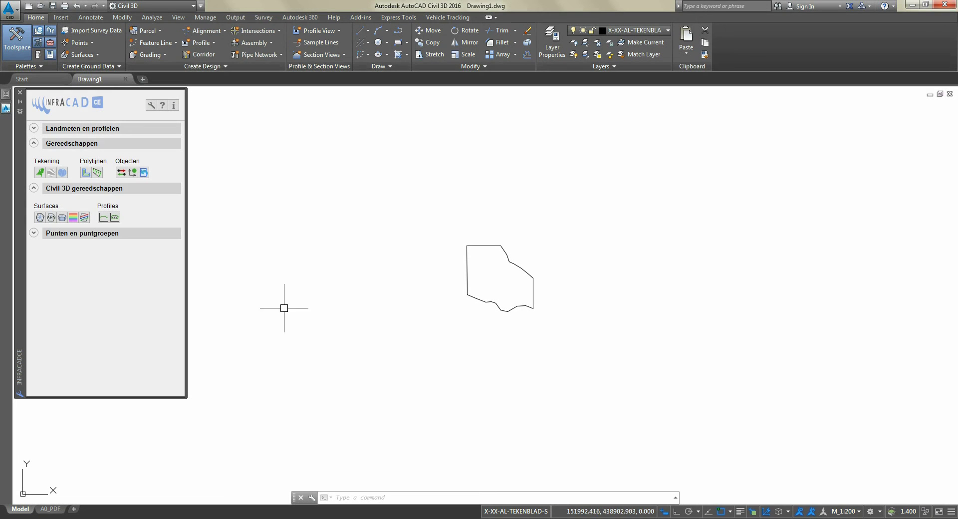
Step: Launch 'Maak een Surface van AHN data' from the InfraCAD palette to display the AHN tile grid
click(51, 217)
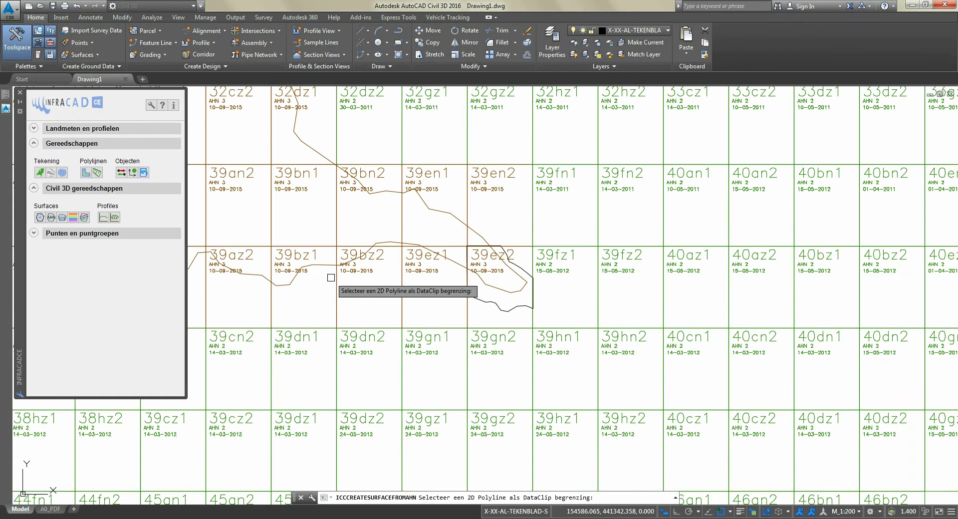
Step: Import the AHN terrain inside the boundary polyline as surface 39EZ2, styled BNL_2D kleurschakering [rainbow]
click(492, 301)
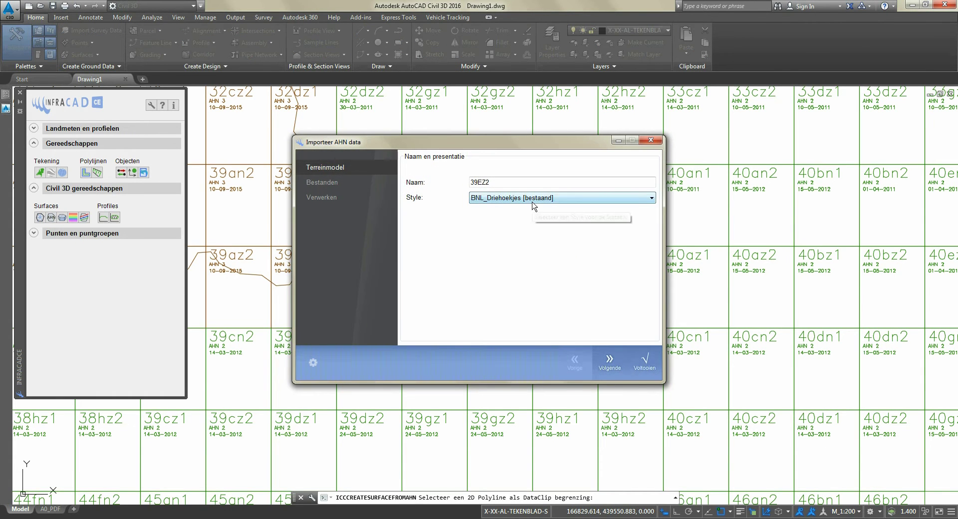
click(533, 201)
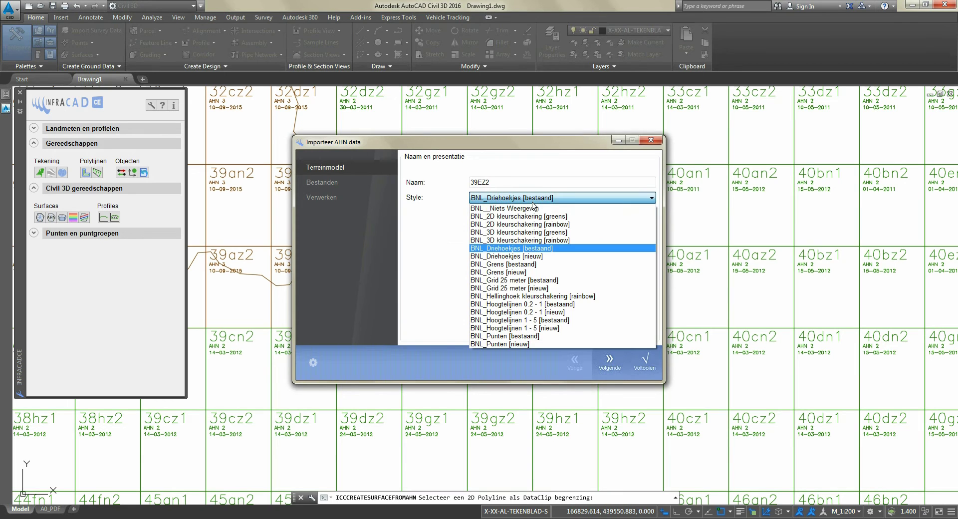
click(536, 228)
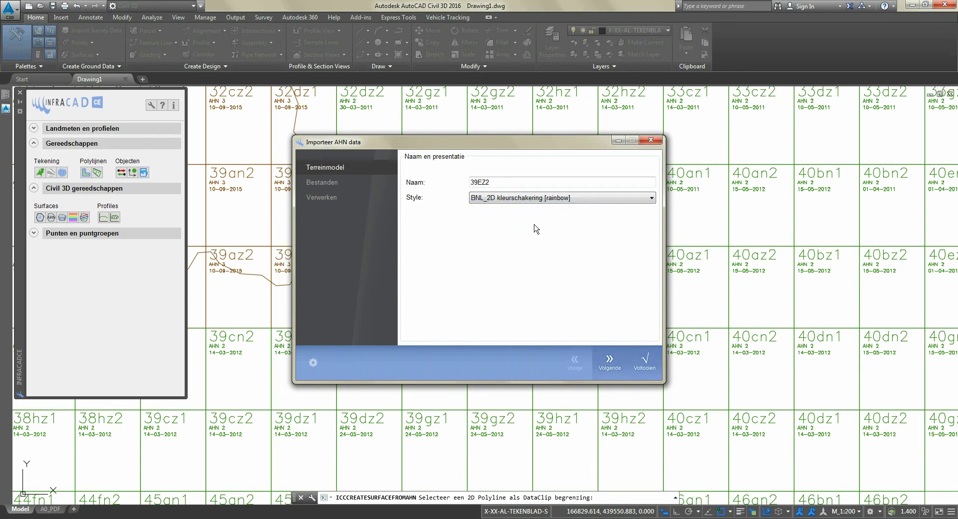
click(605, 360)
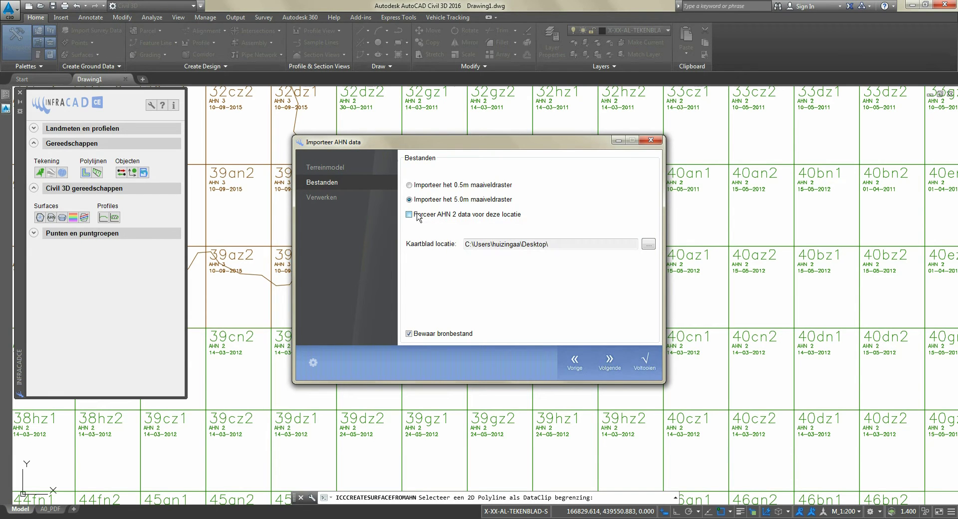
click(617, 363)
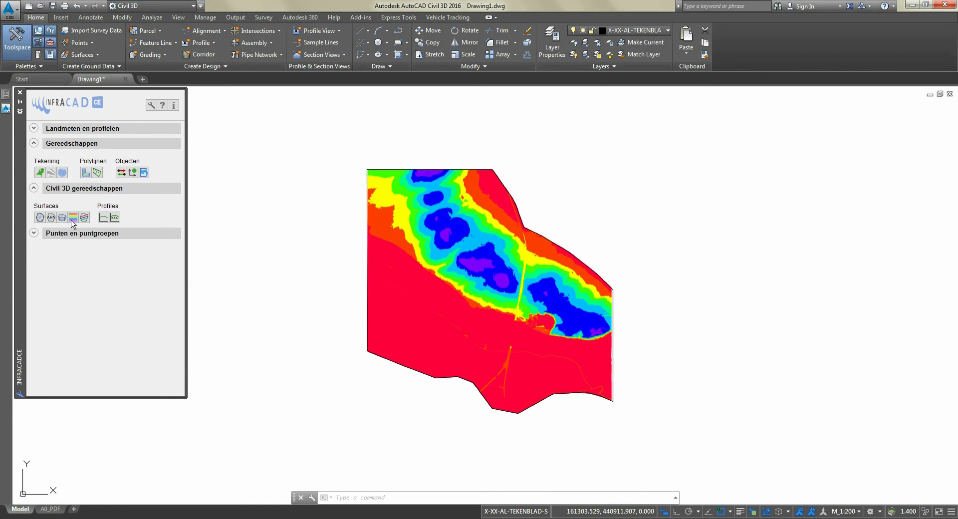
Step: Apply the Zachte kleuren colour scheme to 39EZ2 with lowest value 5 and highest 54
click(72, 222)
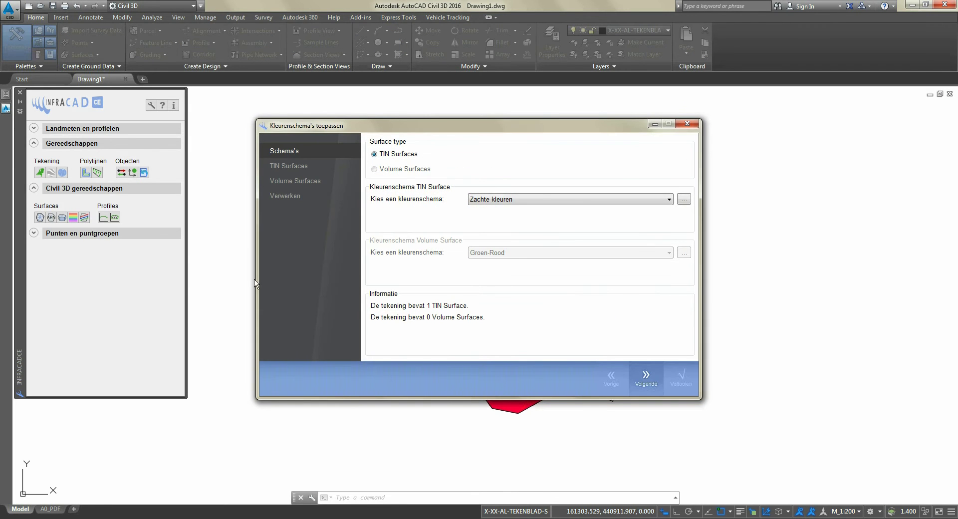
click(647, 383)
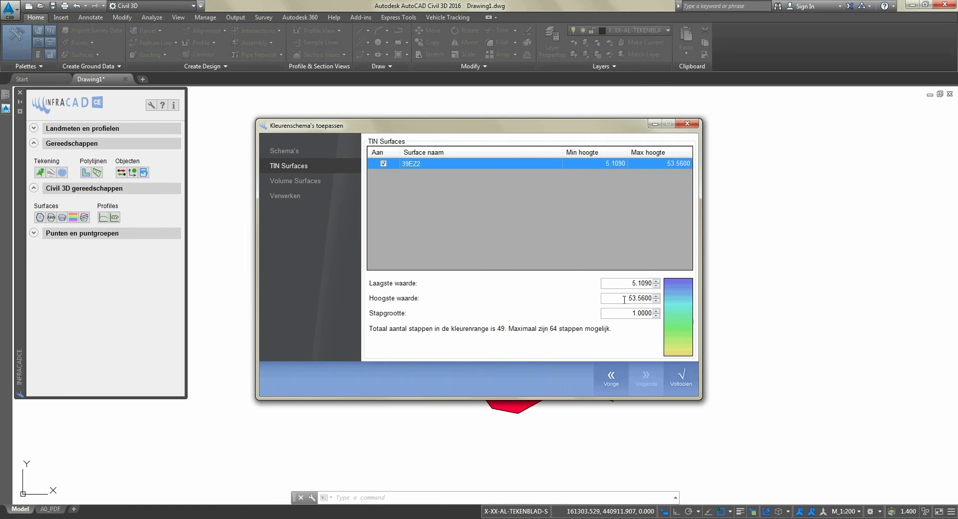
text(5)
drag(624, 297, 653, 298)
text(54)
click(675, 378)
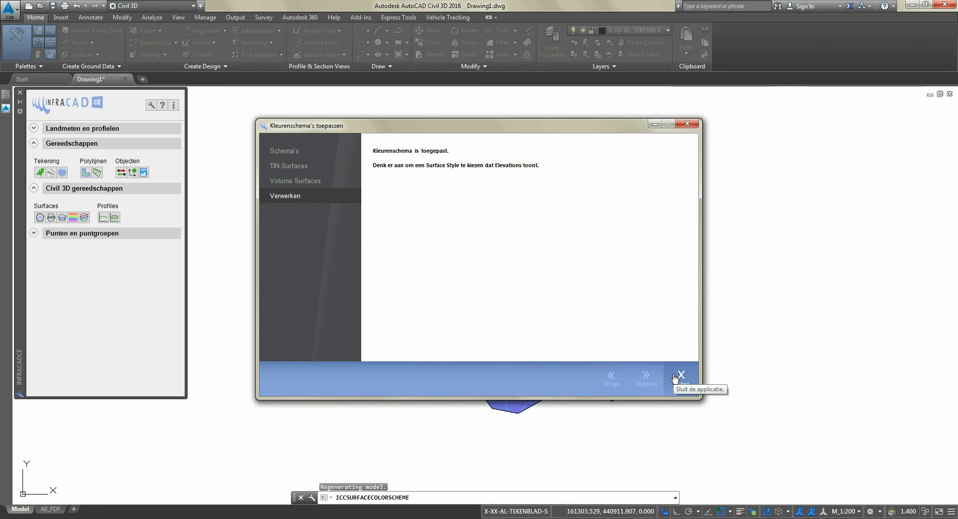
click(675, 378)
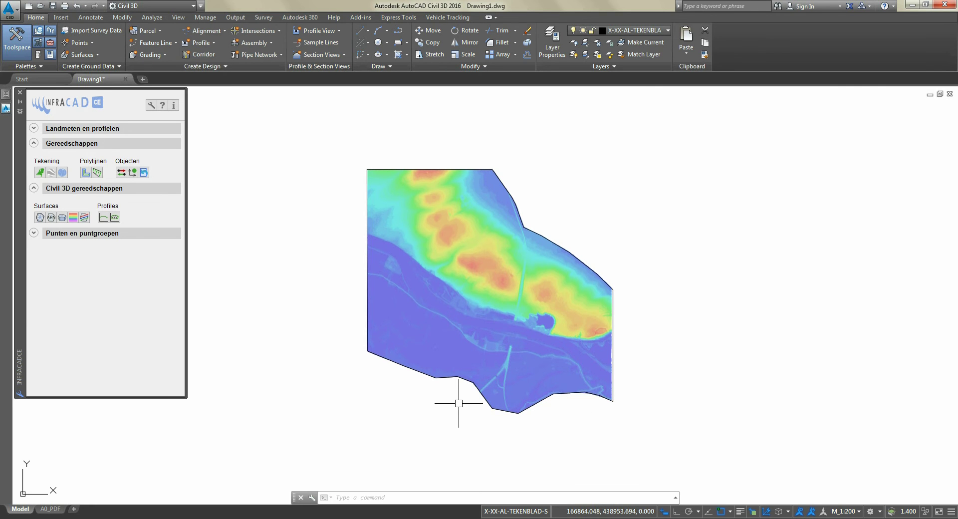
Step: Zoom in so the colour-shaded surface fills more of the drawing area
scroll(459, 403, up, 2)
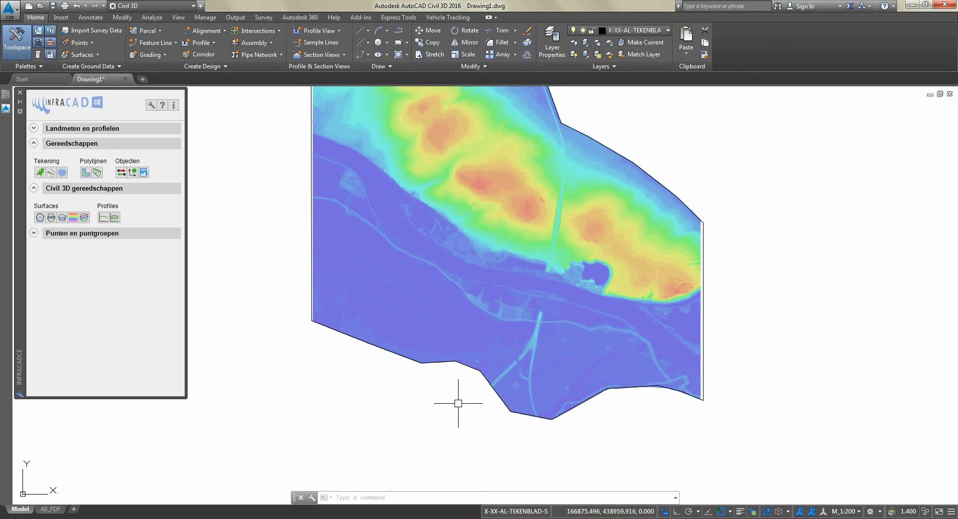
scroll(459, 403, up, 2)
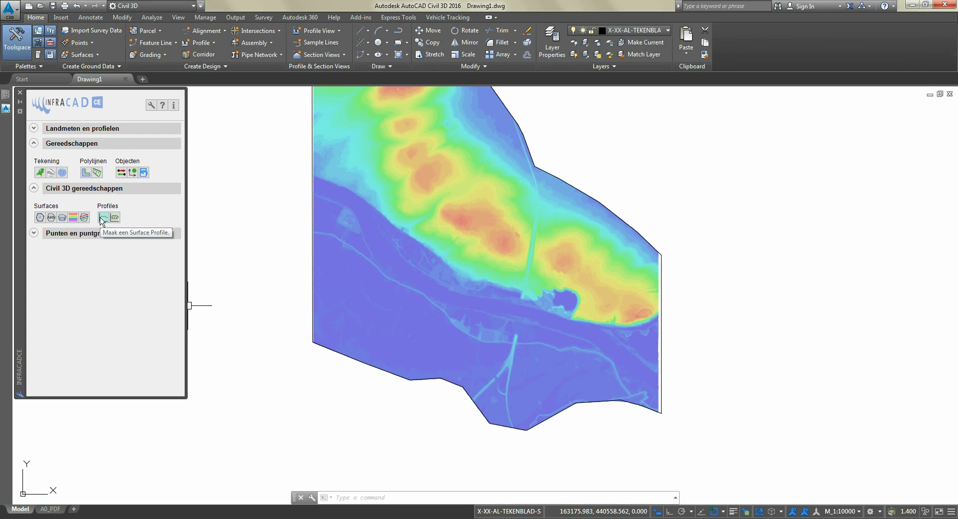
Step: Draw profile line ALM 2 from the southwest to the northeast edge, placing profile view PVW 2 right of the map
click(102, 219)
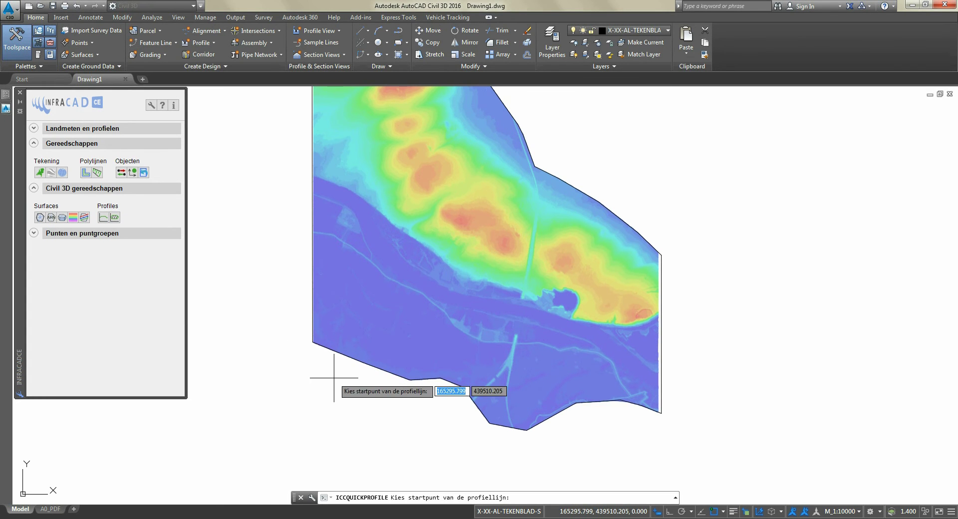
click(351, 374)
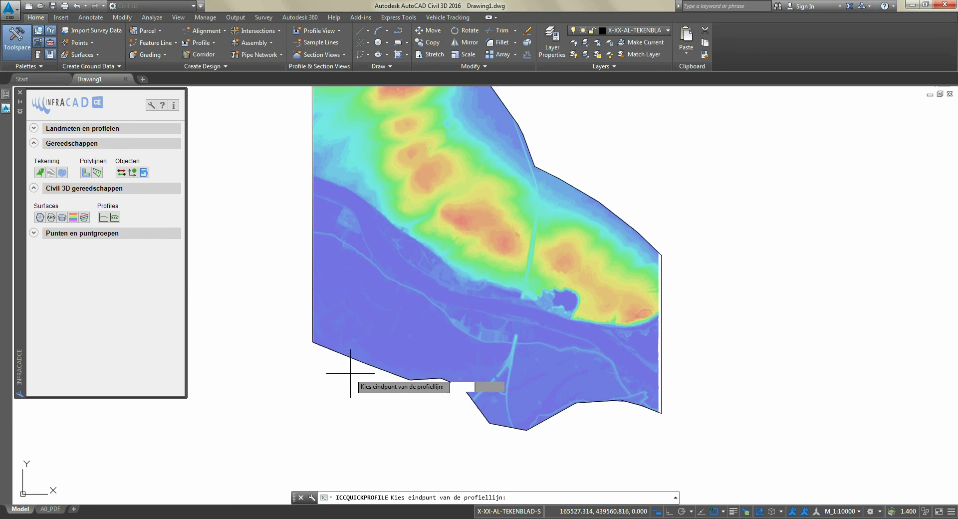
click(552, 160)
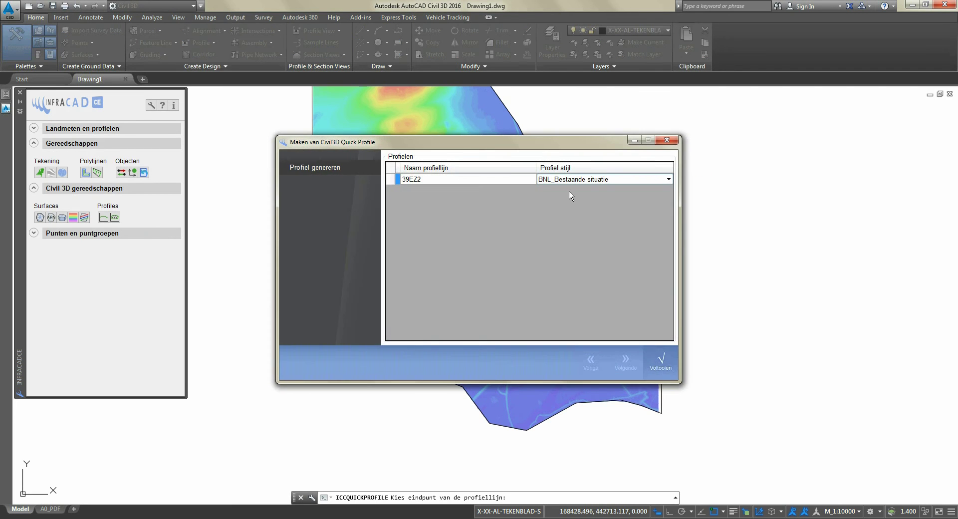
click(652, 361)
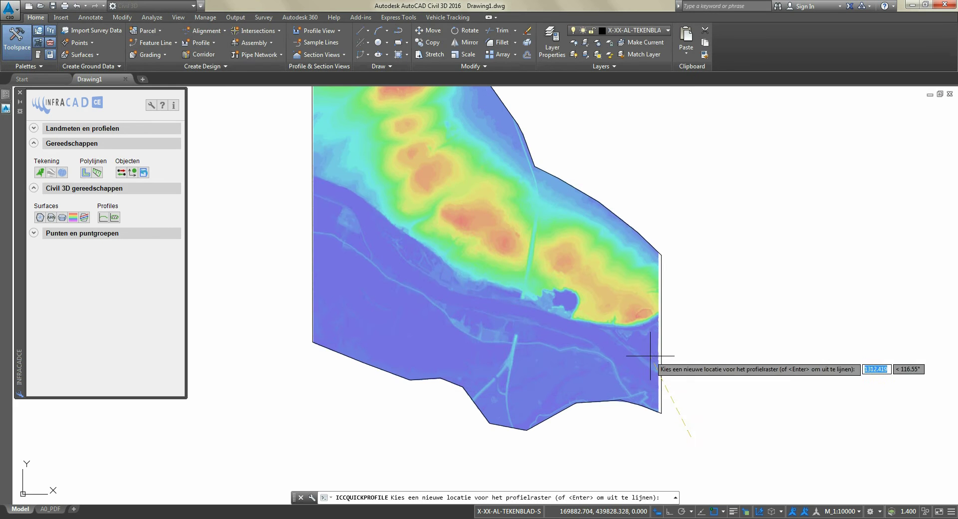
click(730, 363)
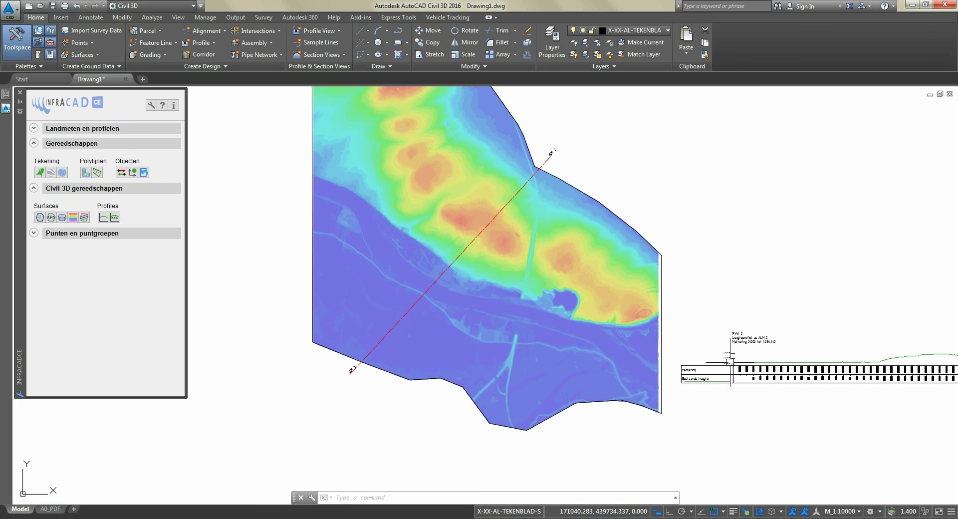
Step: Inspect profile view PVW 2 from start to end stations, then bring the surface map back beside it
scroll(731, 362, up, 2)
scroll(729, 360, up, 3)
scroll(730, 360, up, 2)
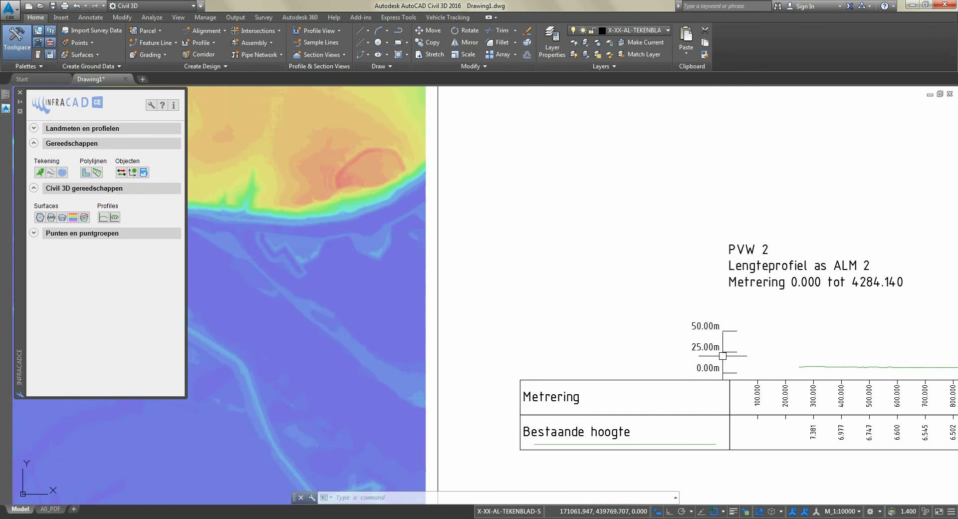
middle_drag(748, 323, 582, 300)
middle_drag(791, 252, 443, 256)
middle_drag(713, 257, 391, 257)
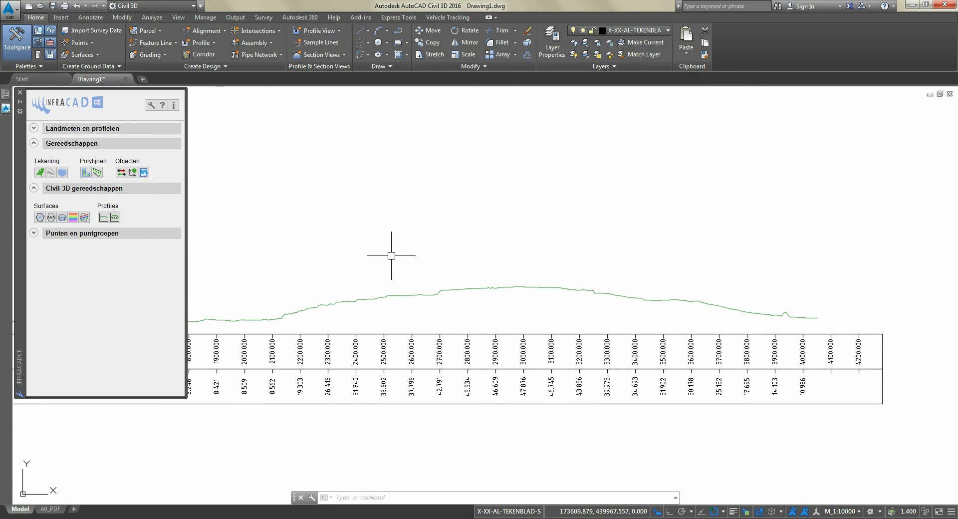
scroll(635, 265, down, 2)
scroll(649, 270, down, 2)
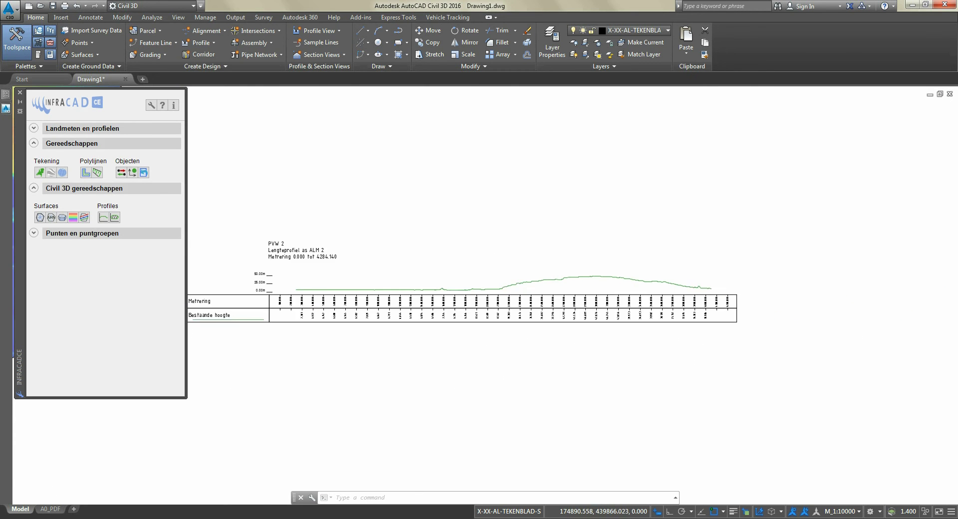
scroll(685, 275, down, 2)
middle_drag(466, 239, 660, 303)
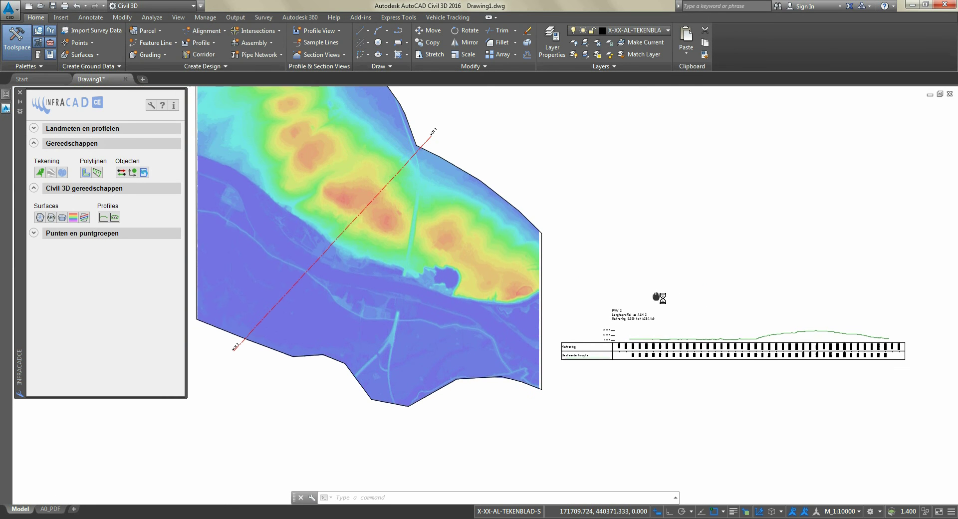
Step: Move alignment ALM 2's end point to a new spot and its start point to the upper left
click(437, 143)
click(437, 142)
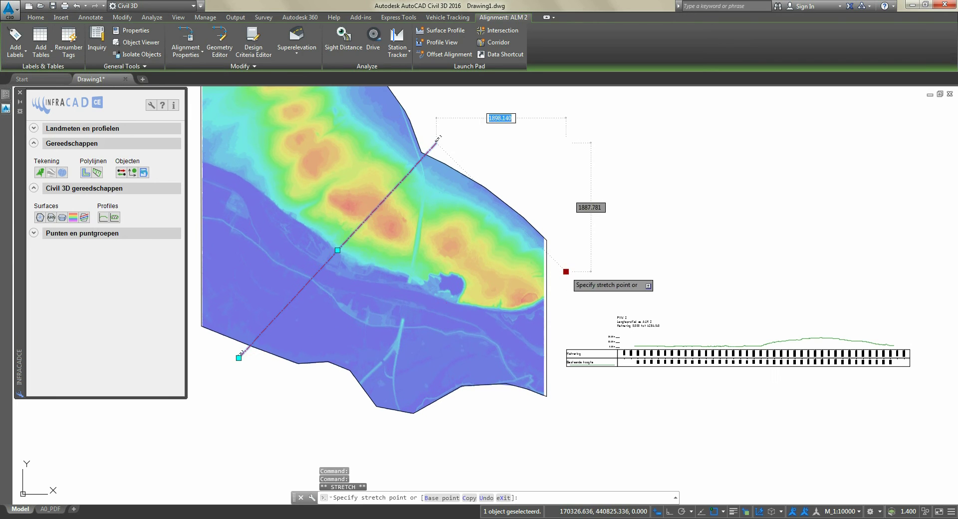
click(565, 271)
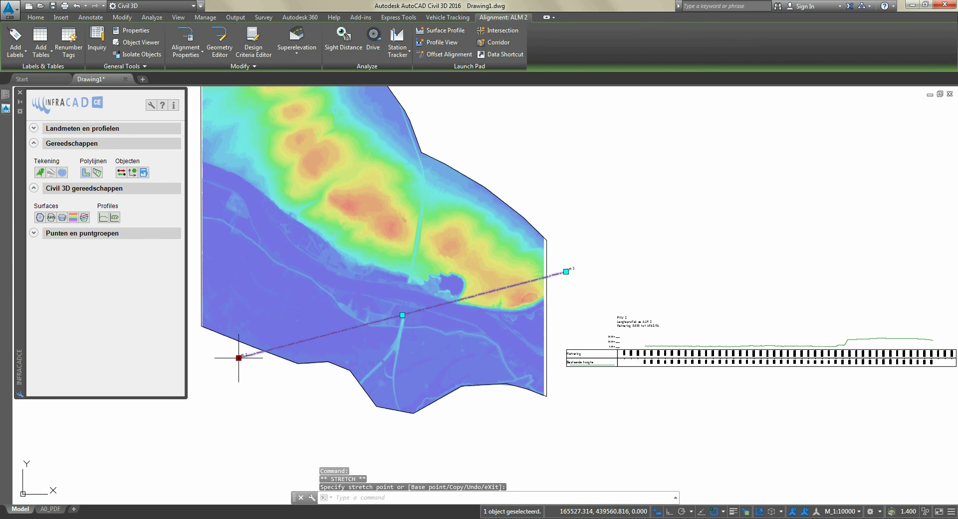
click(239, 357)
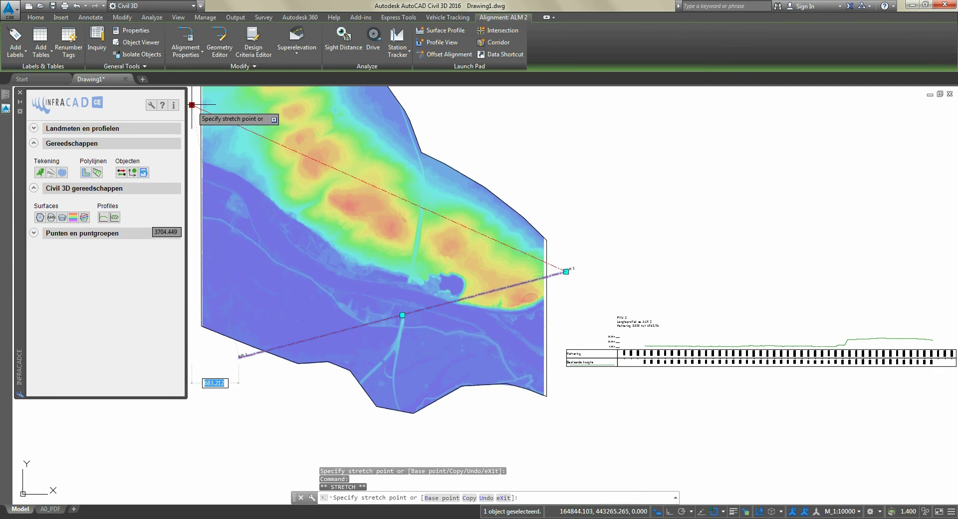
click(191, 104)
middle_drag(766, 290, 671, 270)
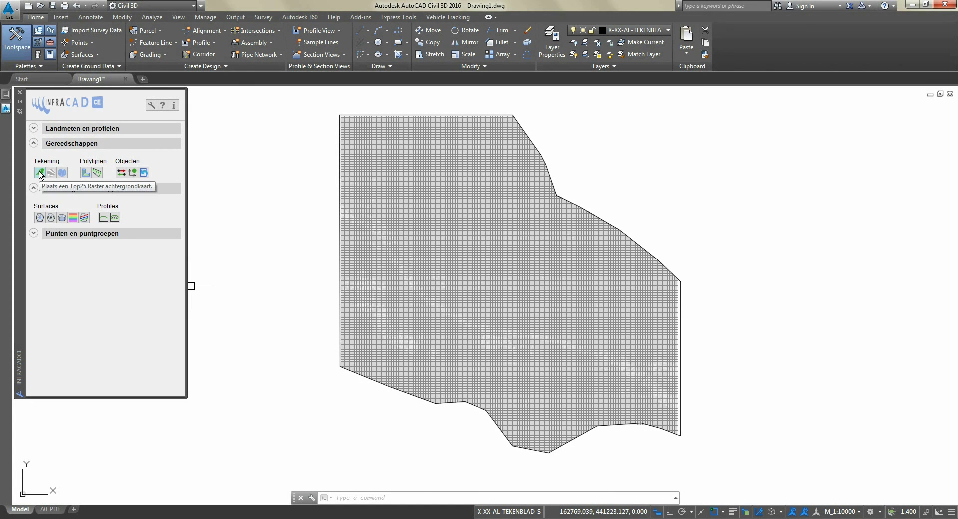
Step: Place the Top25 raster tile PDOK-TOP25-39E at the surface location and select the TIN surface
click(40, 172)
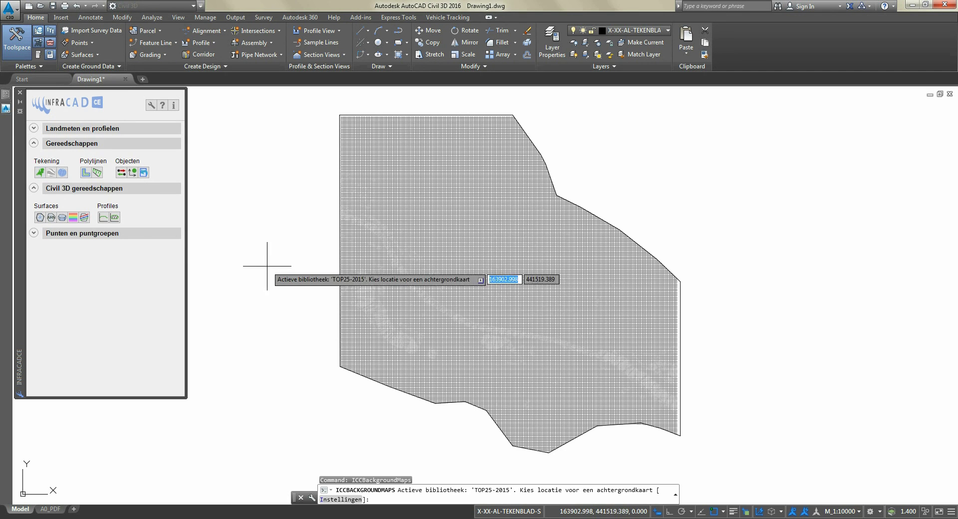
click(288, 283)
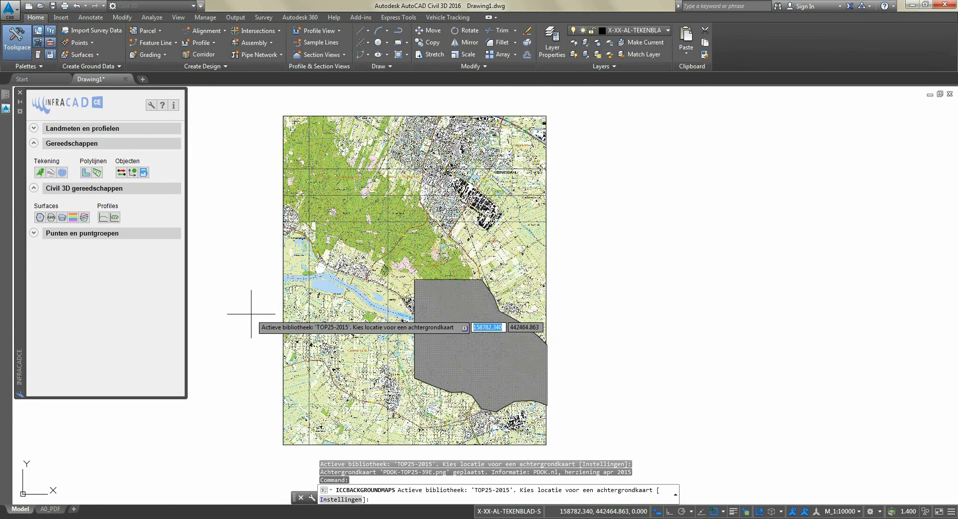
key(Return)
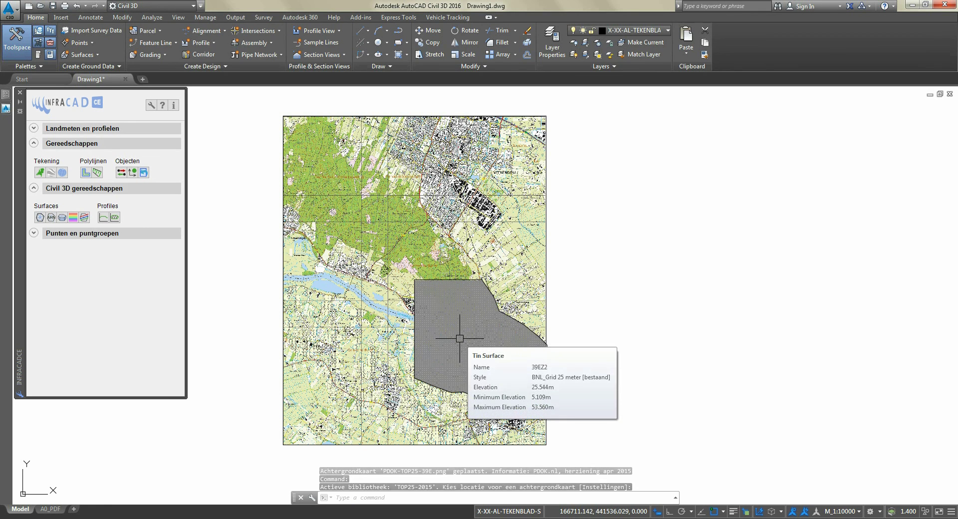
click(460, 339)
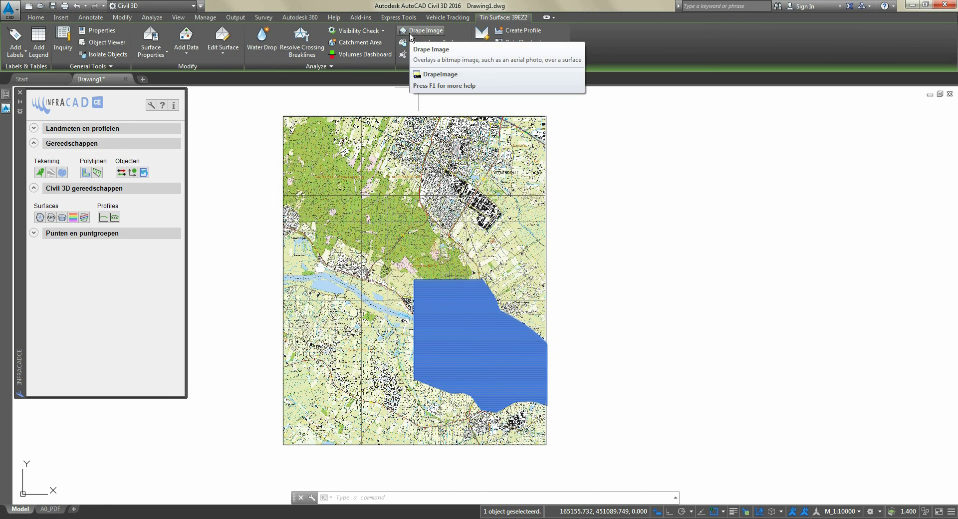
Step: Drape PDOK-TOP25-39E onto surface 39EZ2 and switch off Show Image for the flat raster map
click(411, 33)
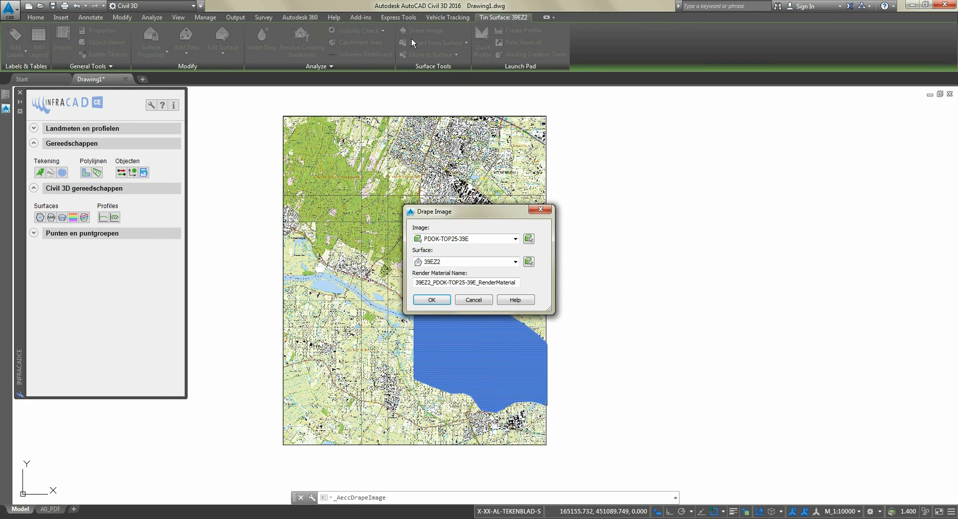
click(433, 300)
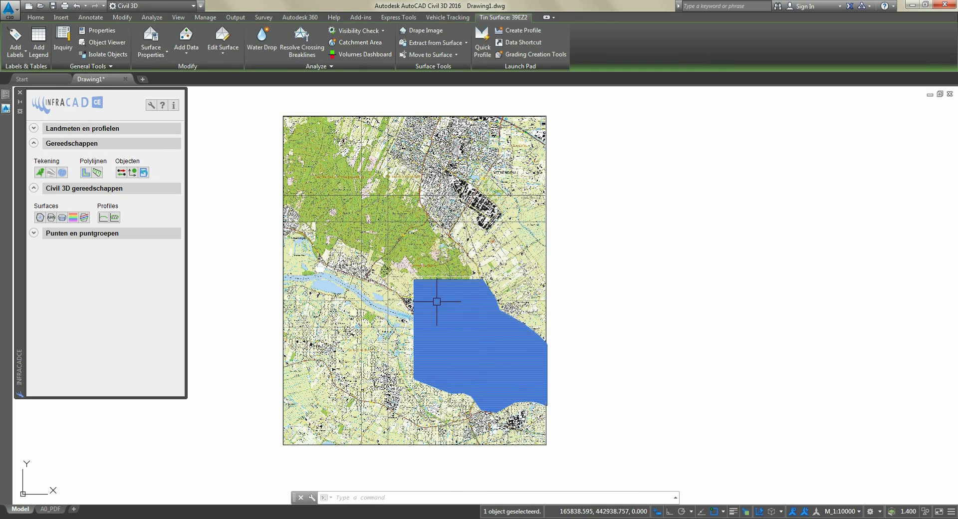
key(Escape)
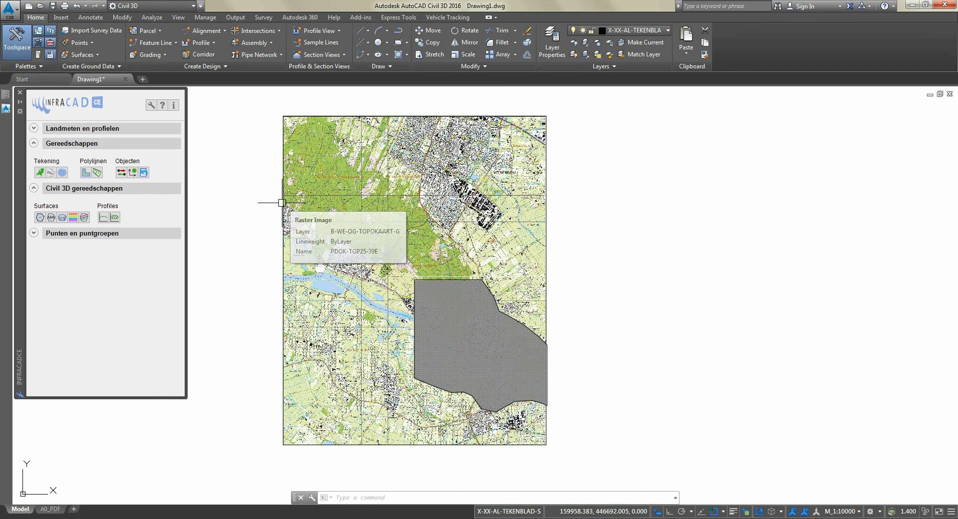
click(282, 202)
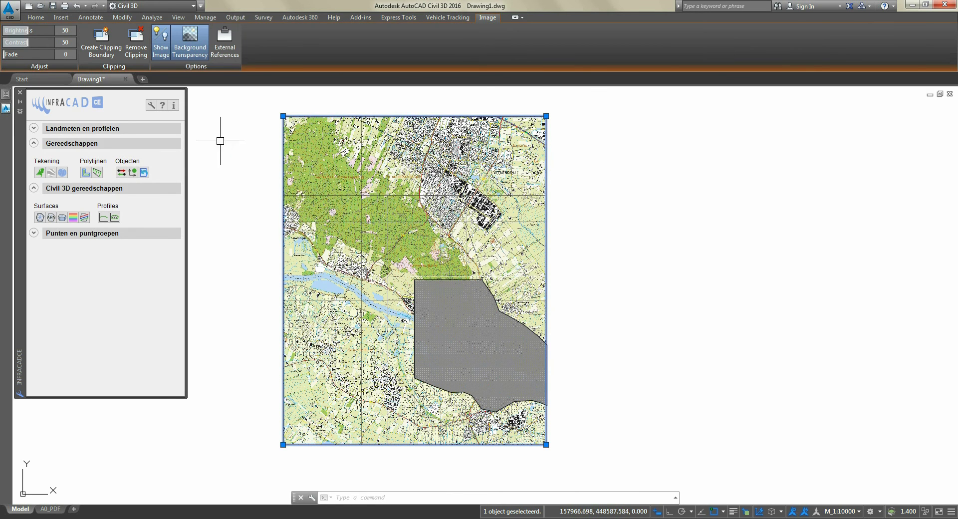
click(157, 51)
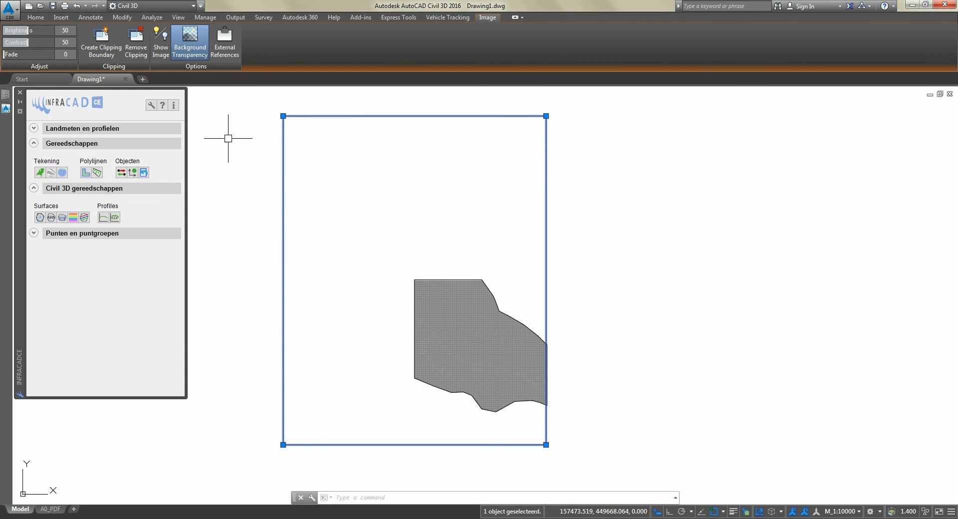
key(Escape)
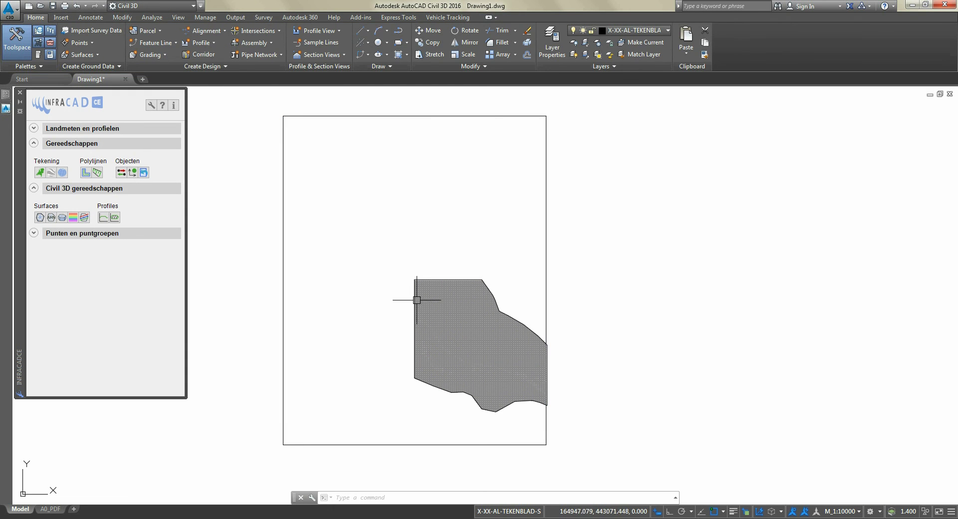
click(418, 301)
Step: Open surface 39EZ2 in the Object Viewer and orbit and zoom around the draped terrain, including the river bend
right_click(384, 297)
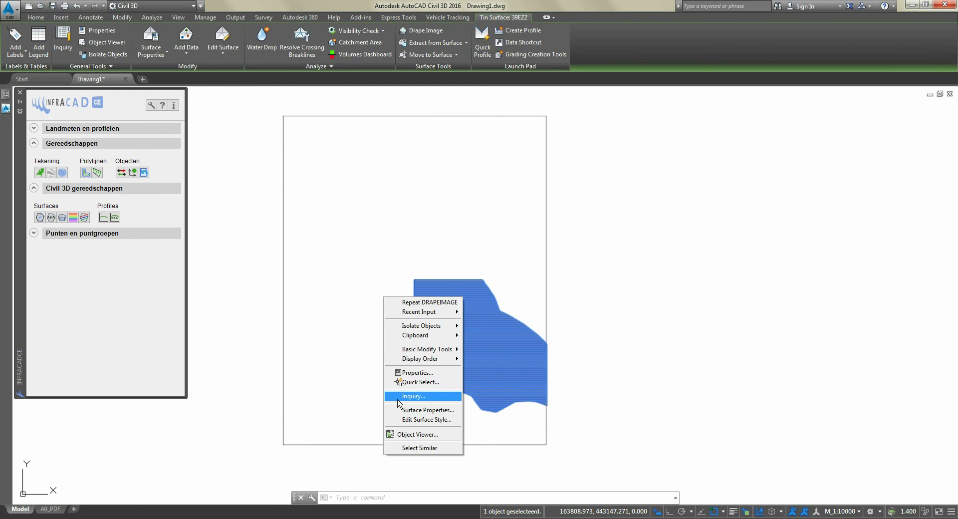
click(412, 437)
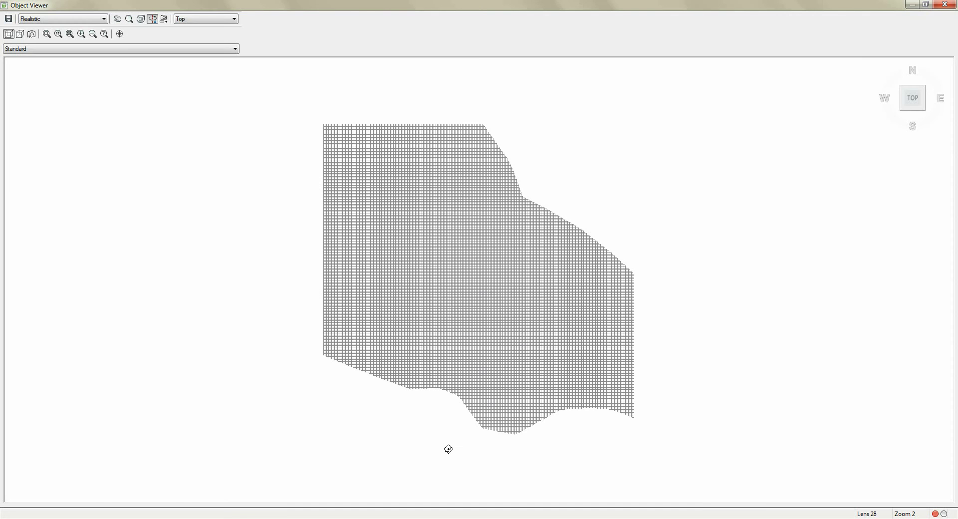
mouse_move(449, 449)
mouse_down()
mouse_move(430, 344)
mouse_move(384, 265)
mouse_up()
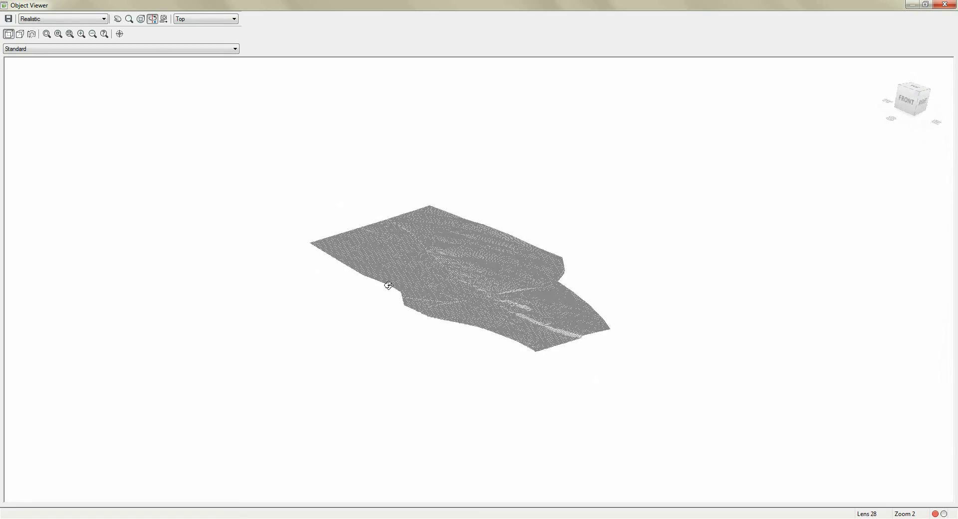
mouse_move(528, 312)
mouse_down()
mouse_move(640, 312)
mouse_move(665, 292)
mouse_up()
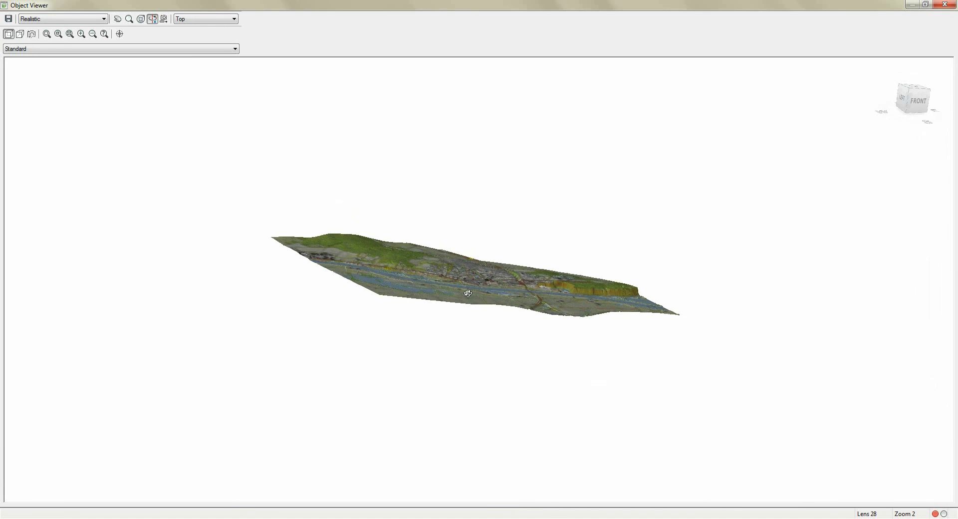
scroll(488, 287, up, 2)
scroll(488, 287, up, 2)
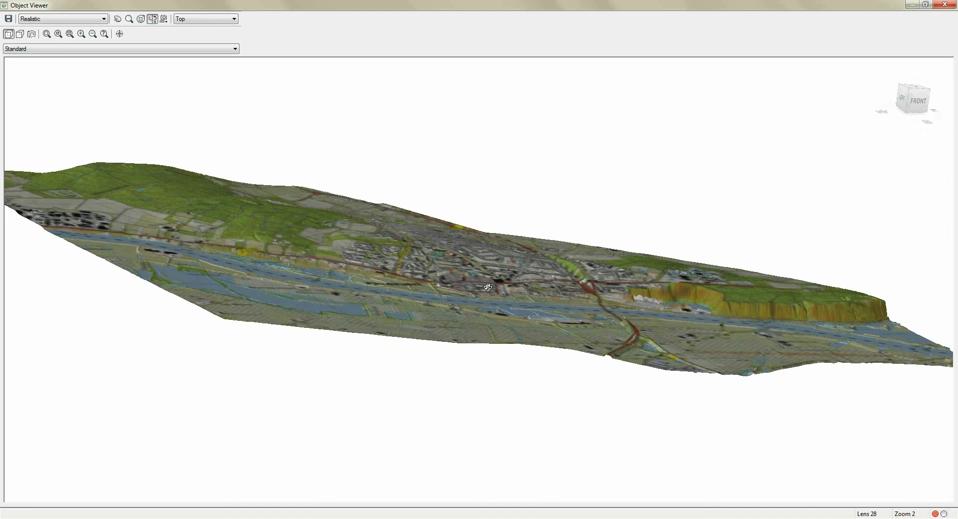
drag(354, 289, 559, 328)
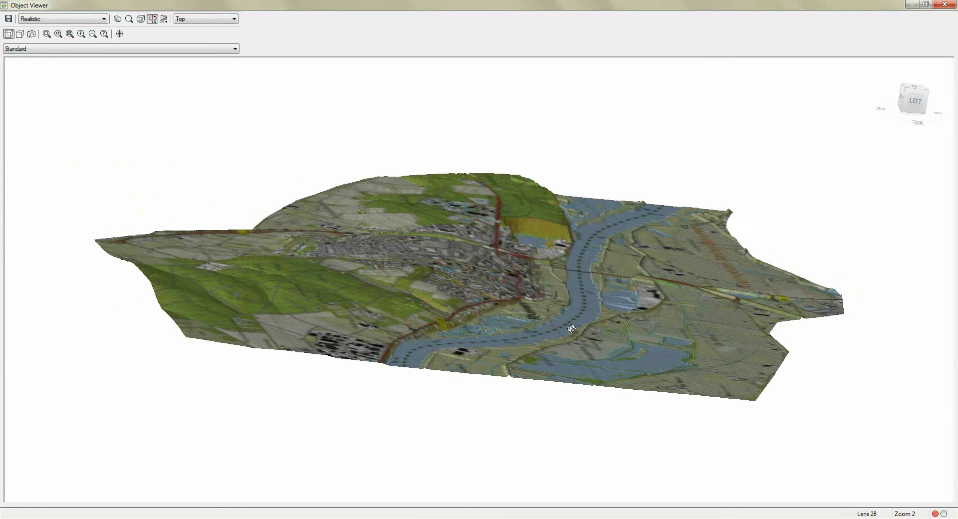
mouse_move(723, 322)
mouse_down()
mouse_move(423, 324)
mouse_move(325, 287)
mouse_up()
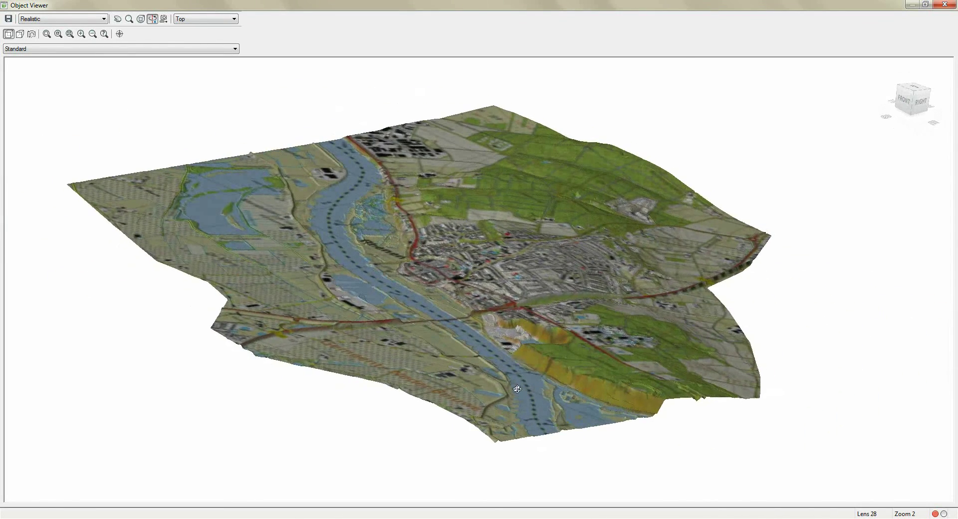
scroll(519, 391, up, 2)
scroll(569, 404, up, 1)
drag(577, 397, 562, 400)
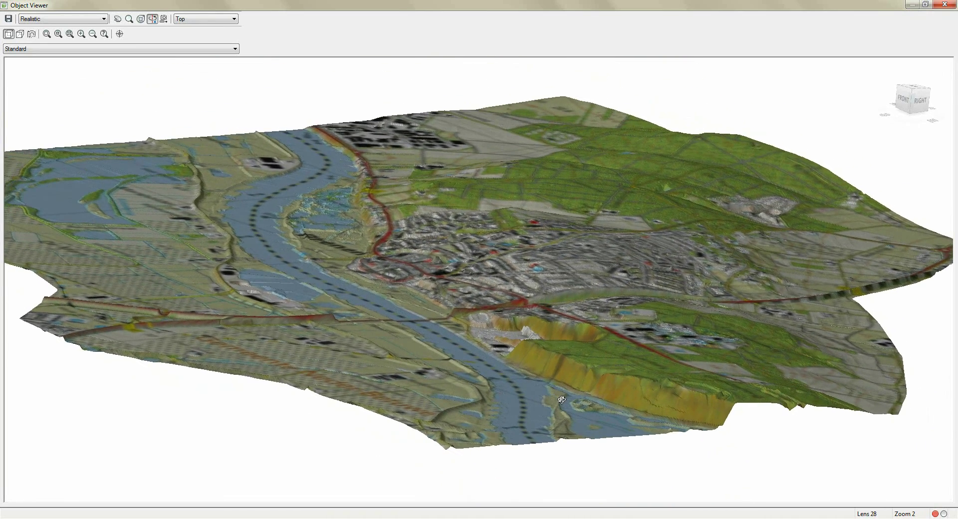